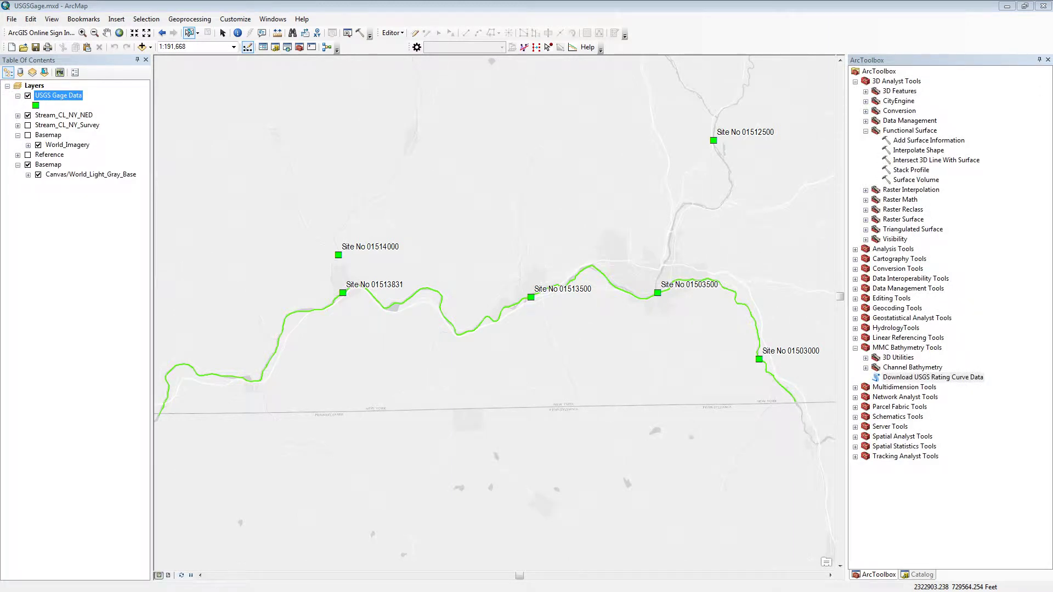
Select the MMC Bathymetry Tools toolbox and drag it toward the Table of Contents
left_click(921, 349)
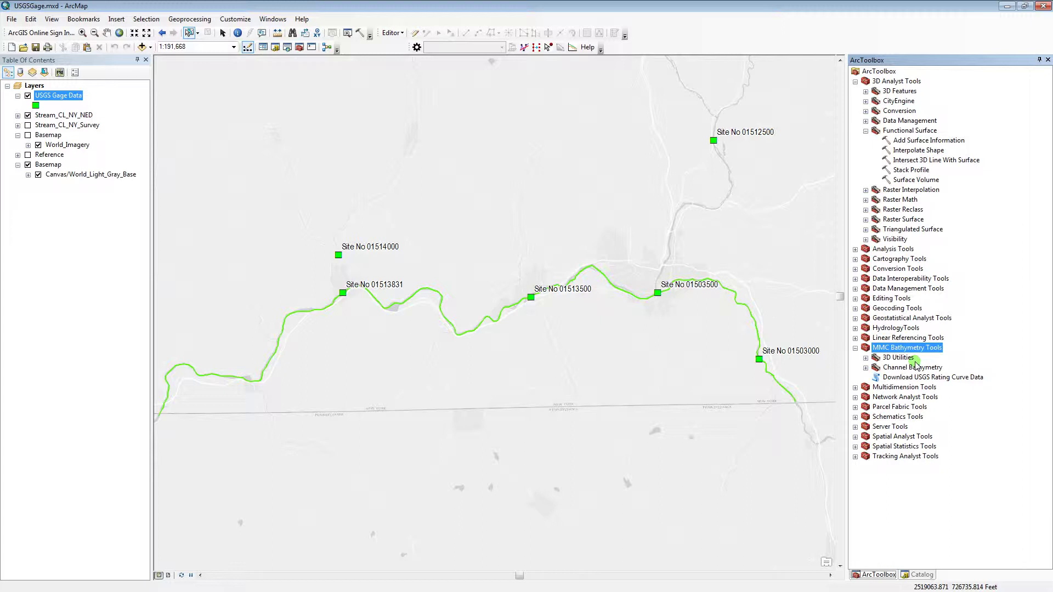
left_click_drag(916, 365, 372, 327)
left_click_drag(371, 328, 68, 99)
Check the site_no field properties in the USGS Gage Data table, then box-select the four stream gages
right_click(68, 98)
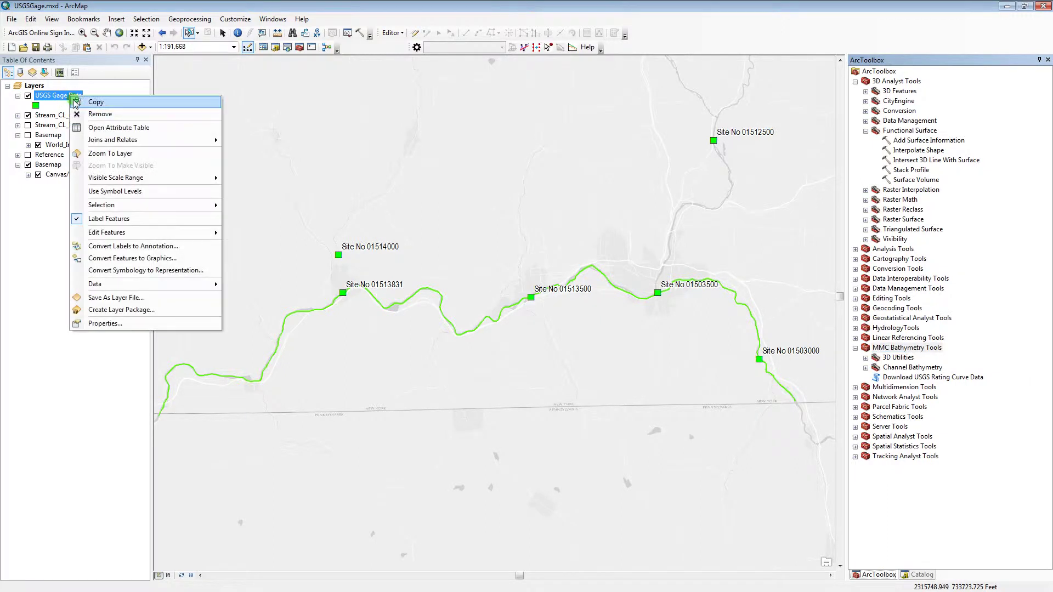
left_click(96, 129)
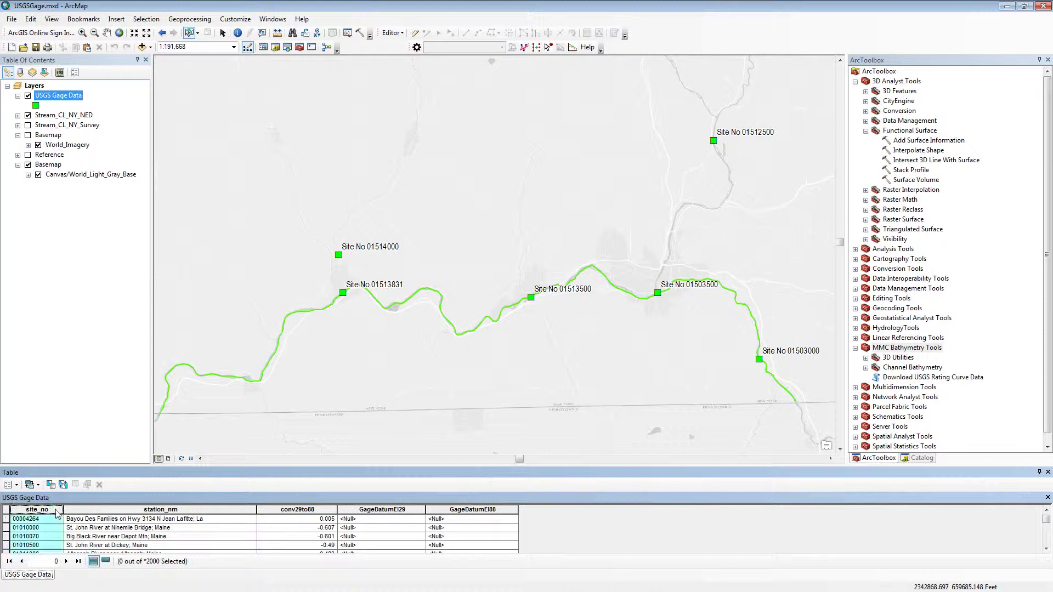
right_click(54, 509)
left_click(100, 501)
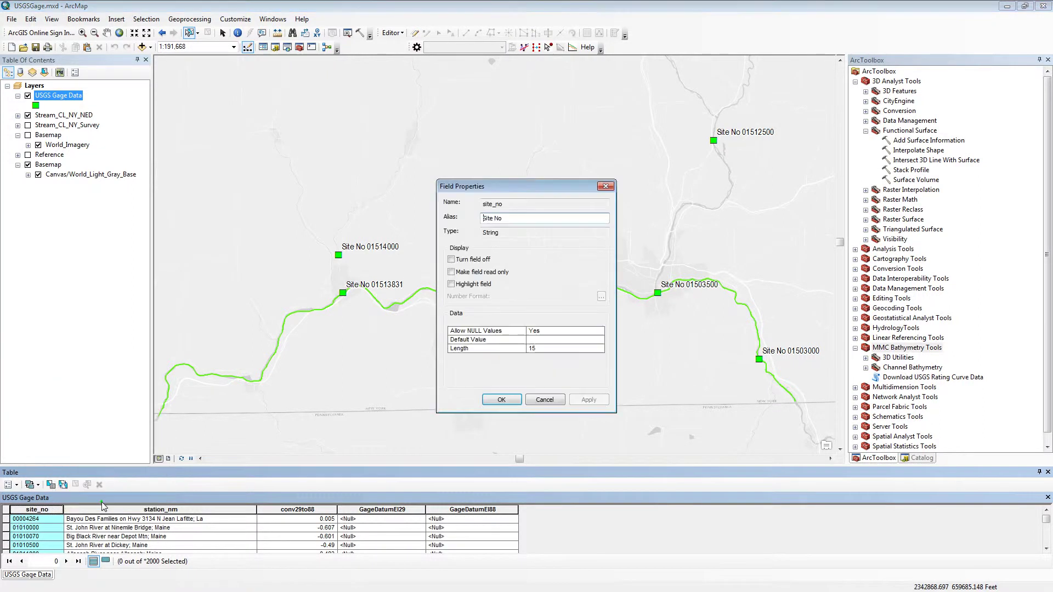
left_click(562, 404)
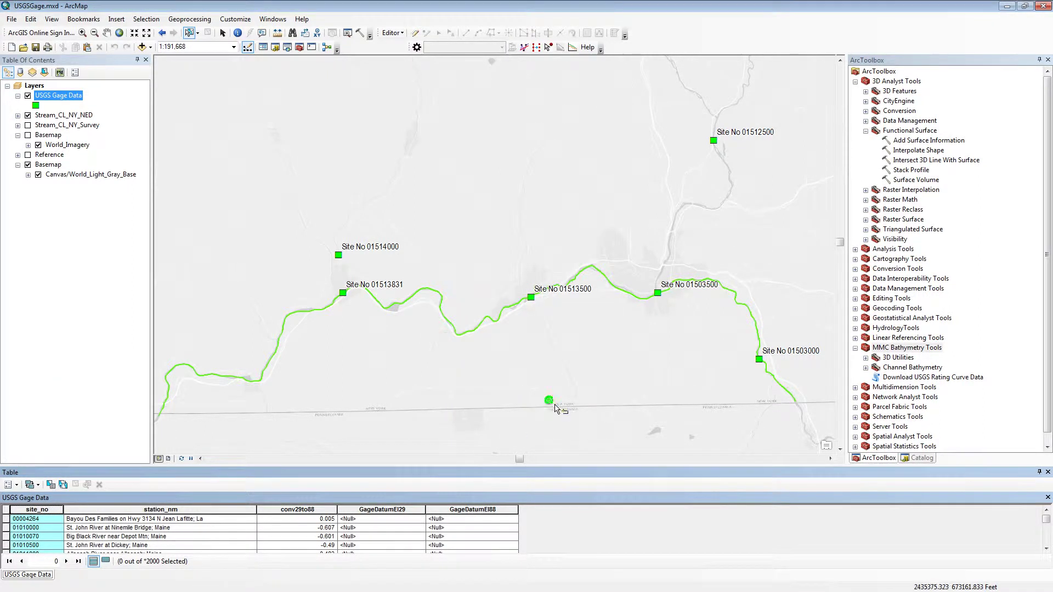
left_click(1047, 472)
left_click_drag(331, 274, 822, 437)
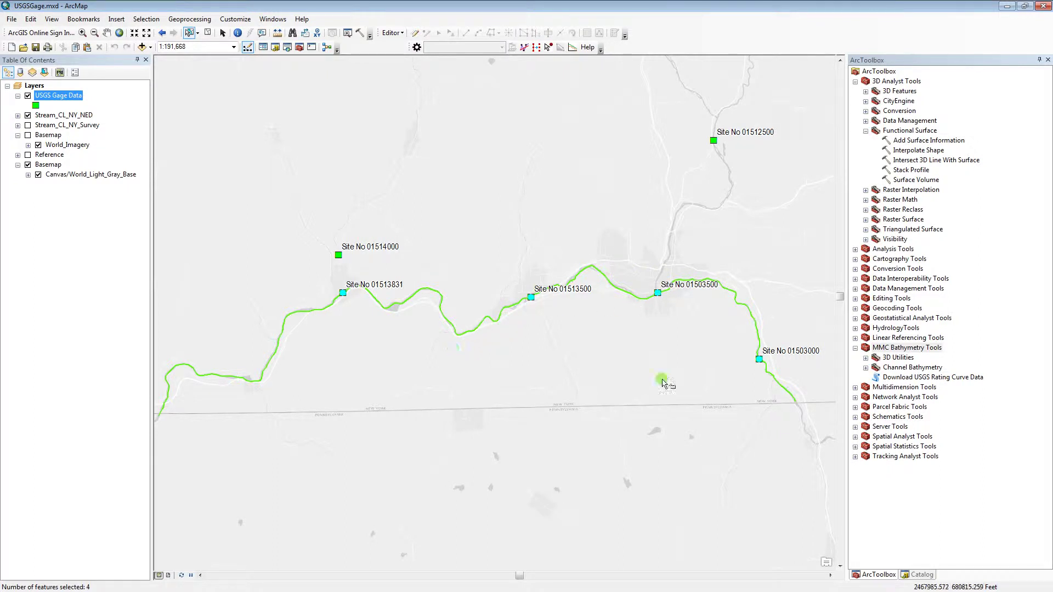
Open Download USGS Rating Curve Data with USGS Gage Data as input and Adjust Stage to Elevation checked
double_click(924, 379)
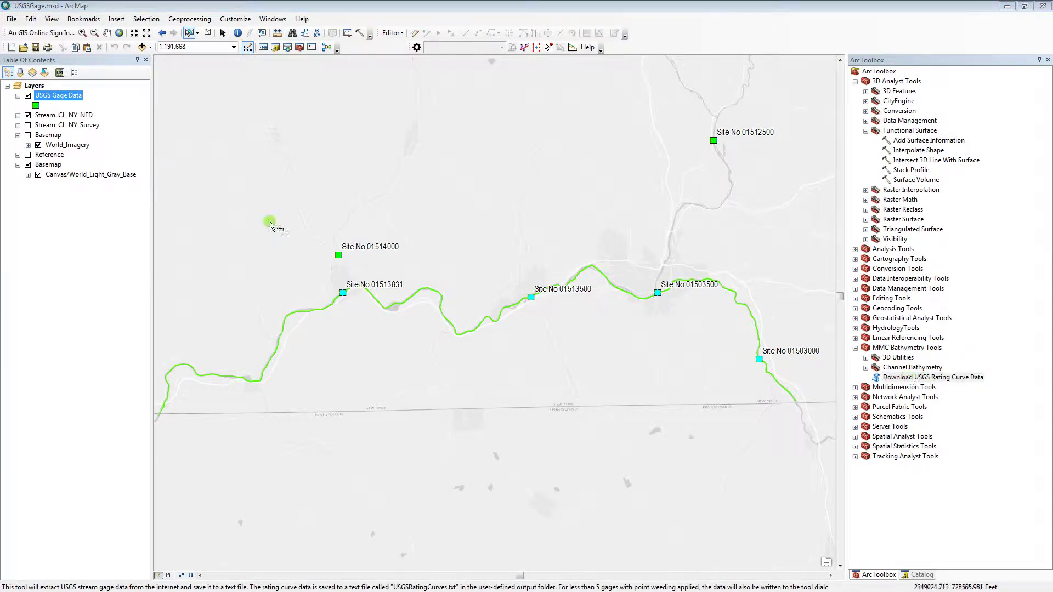
left_click_drag(680, 220, 673, 160)
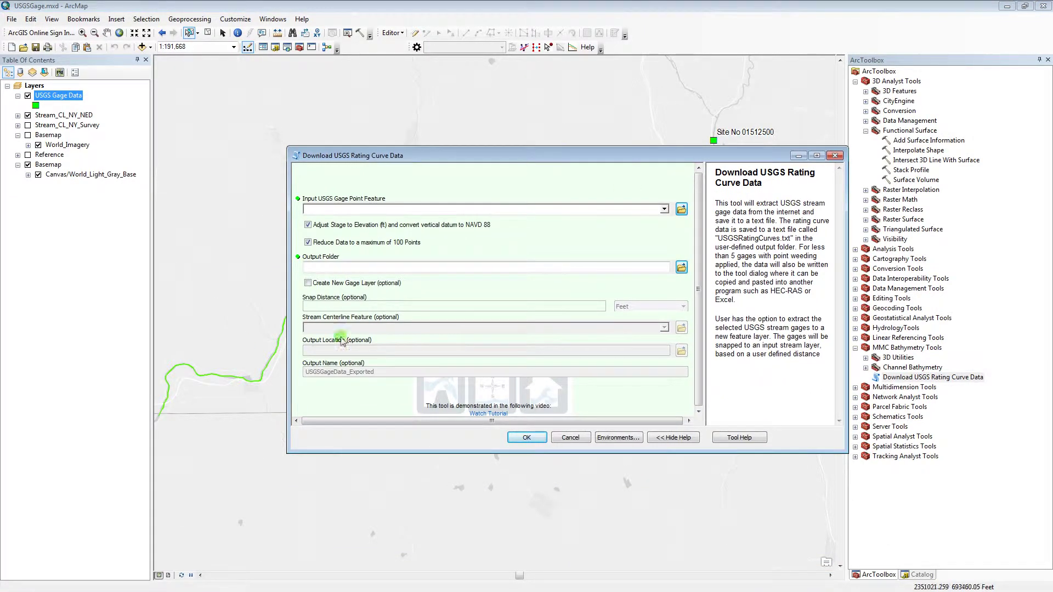
left_click_drag(63, 95, 388, 212)
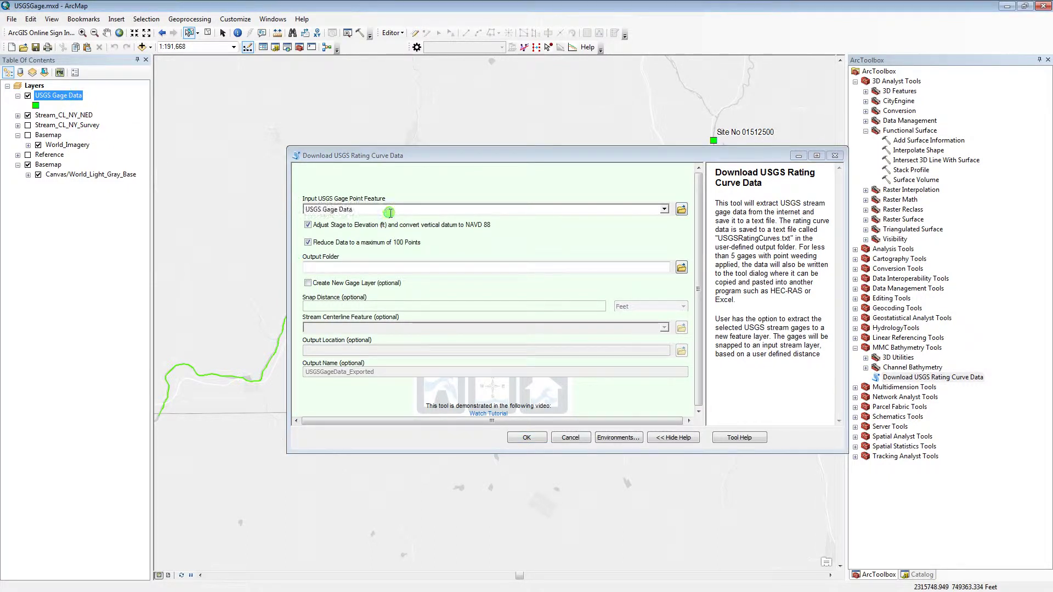
left_click(345, 230)
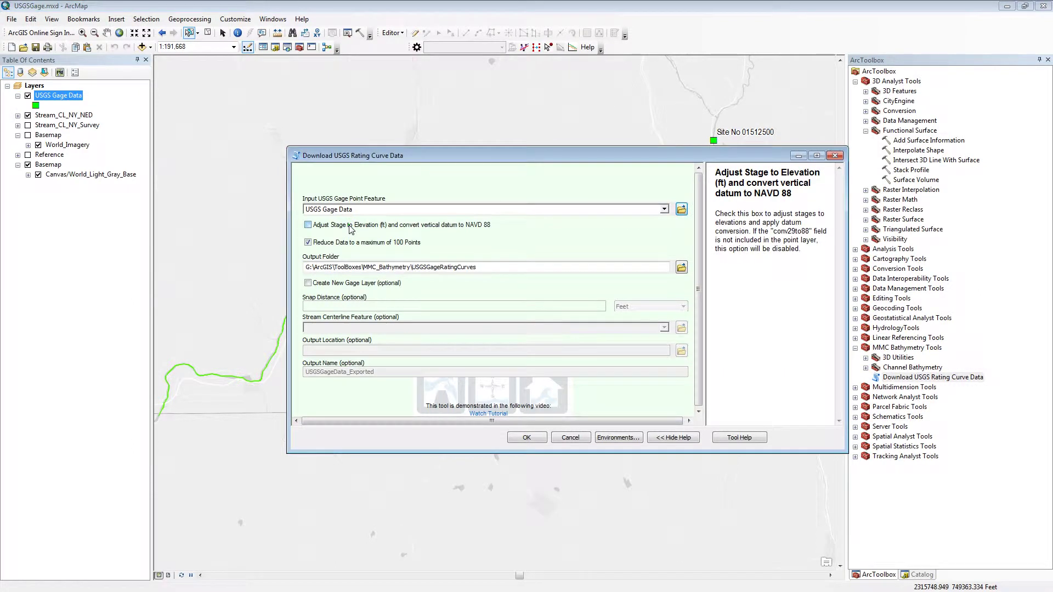
left_click(349, 226)
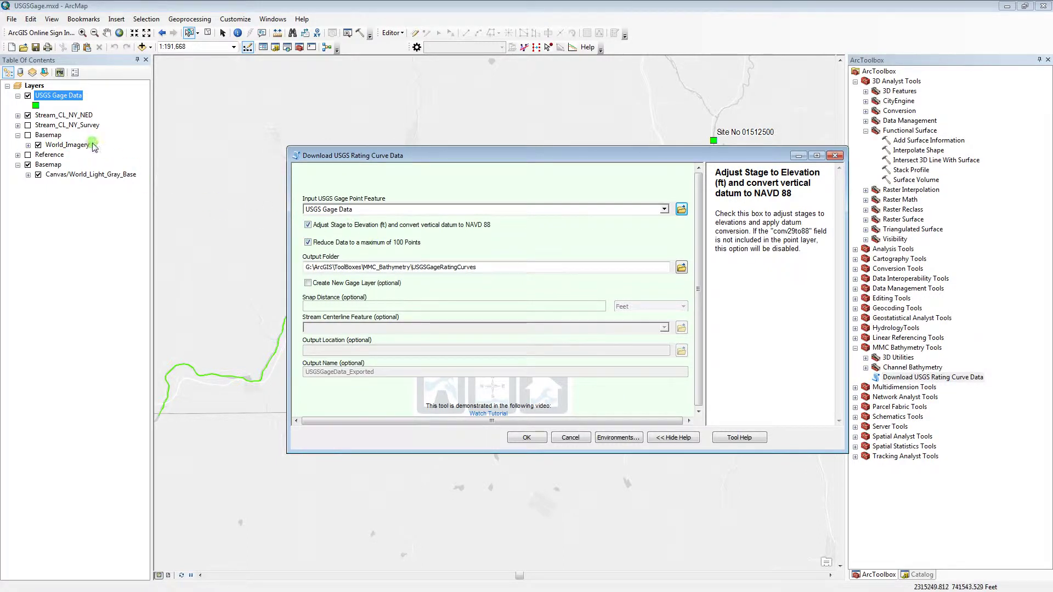
right_click(66, 97)
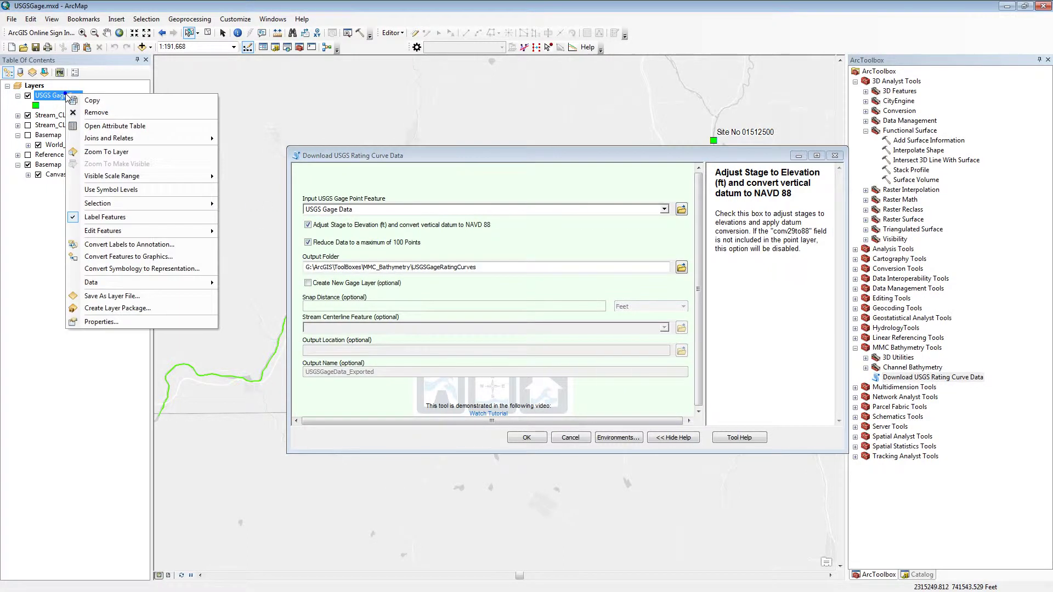
left_click(112, 128)
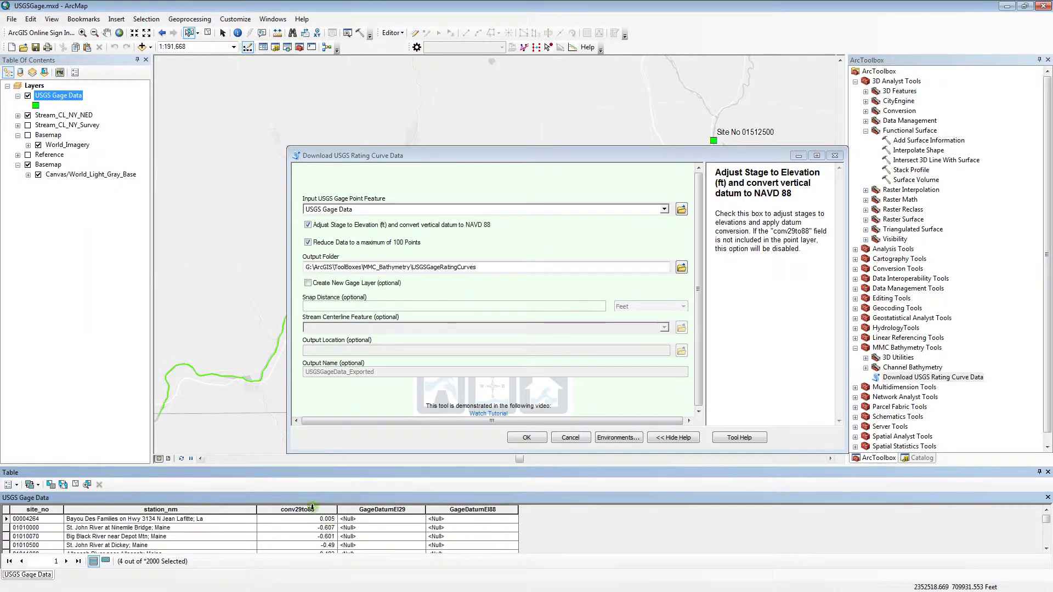
left_click(330, 509)
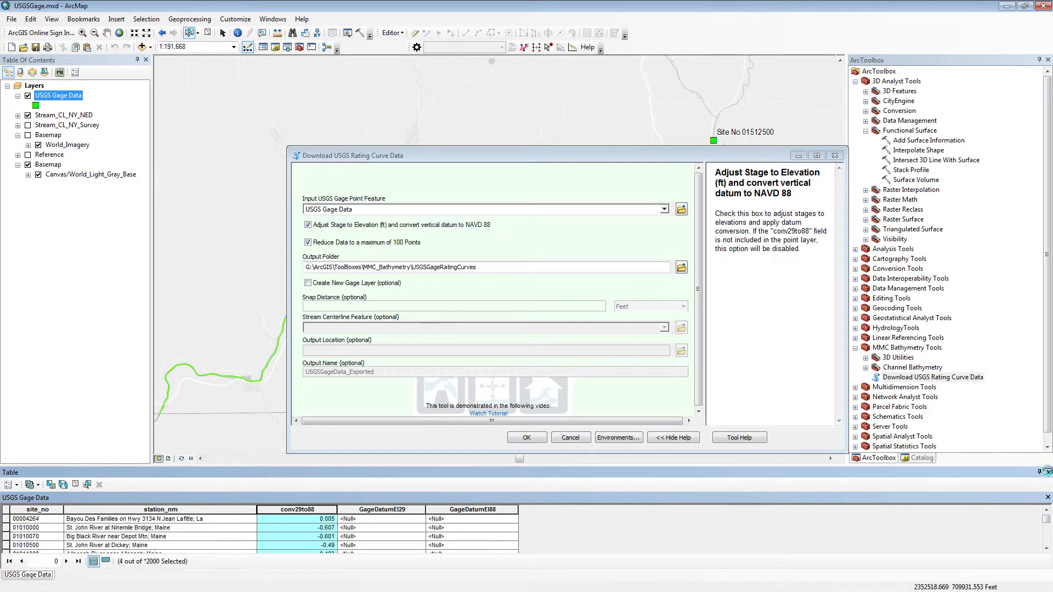
left_click(1047, 497)
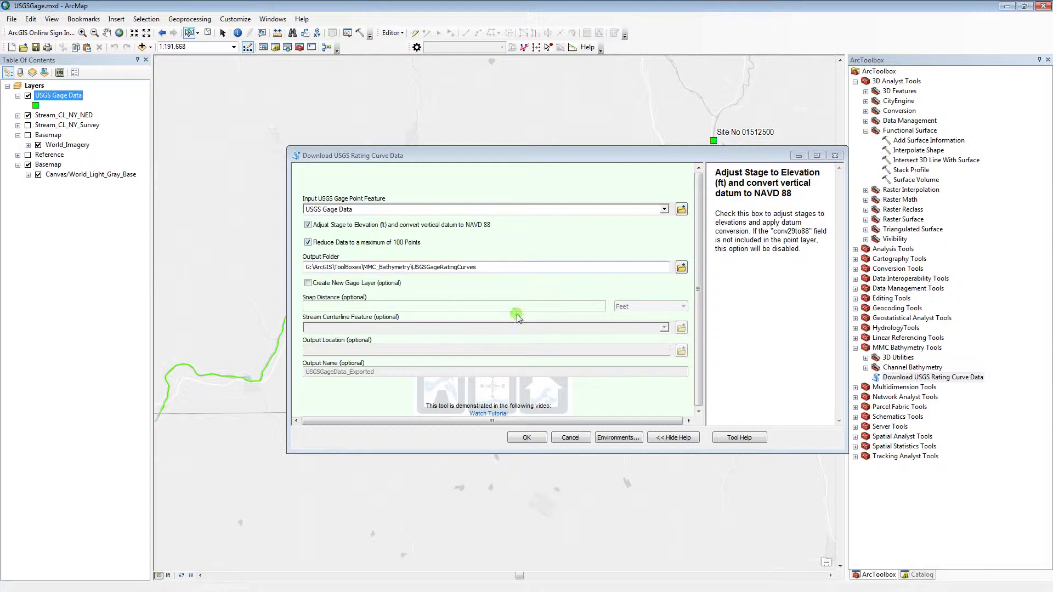
Enable Create New Gage Layer and set the snap distance to 500 Feet
left_click(498, 267)
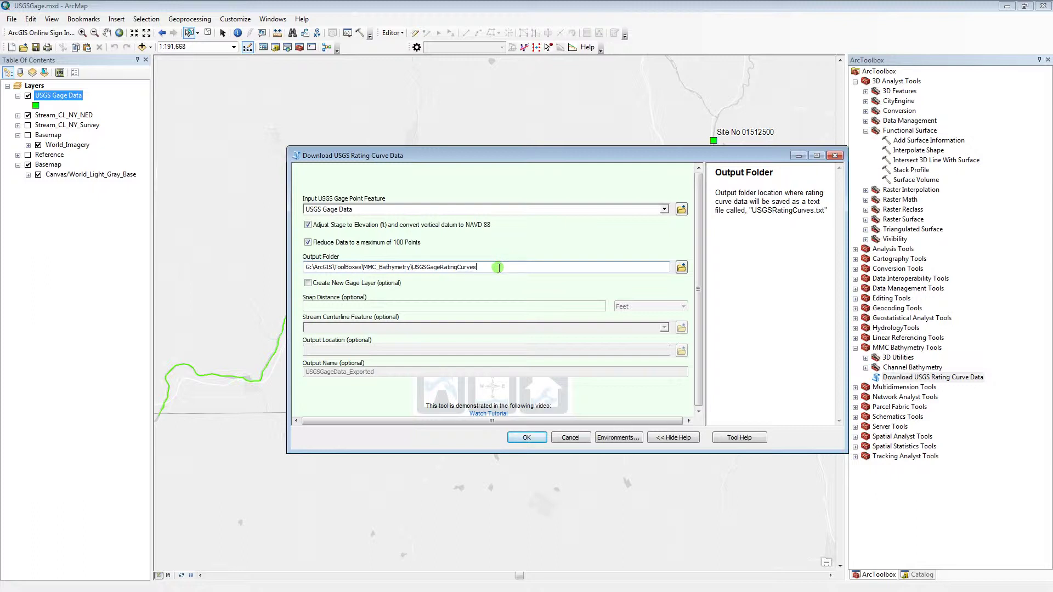
left_click(367, 287)
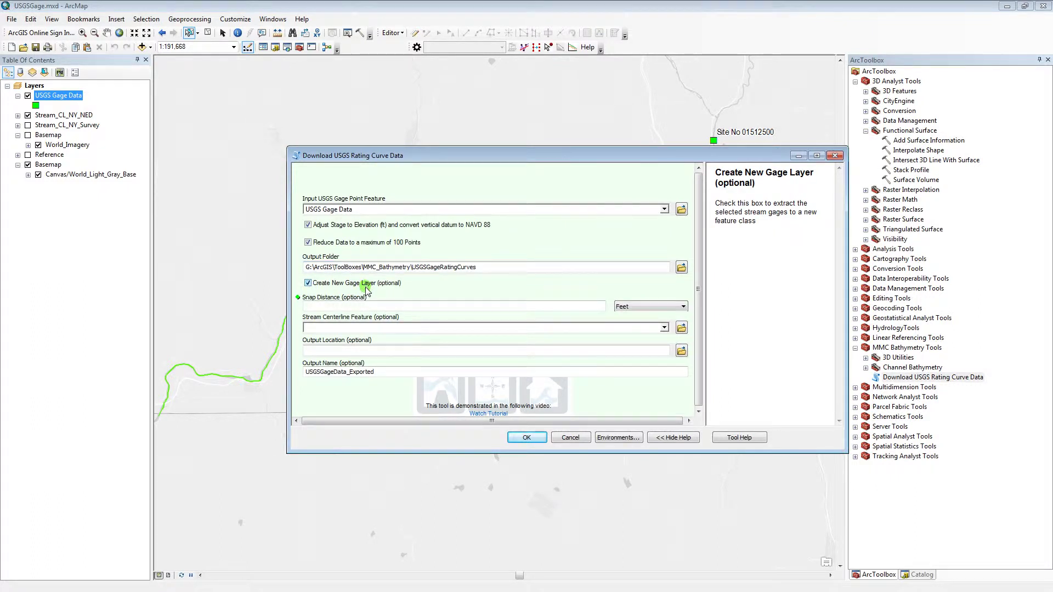
left_click(438, 305)
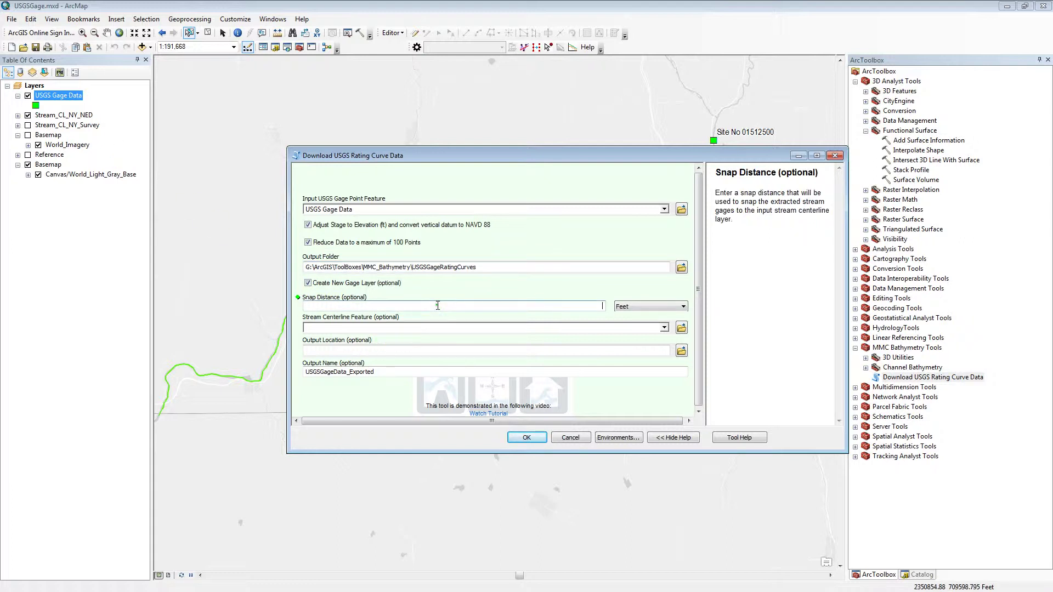
left_click(438, 305)
type("500")
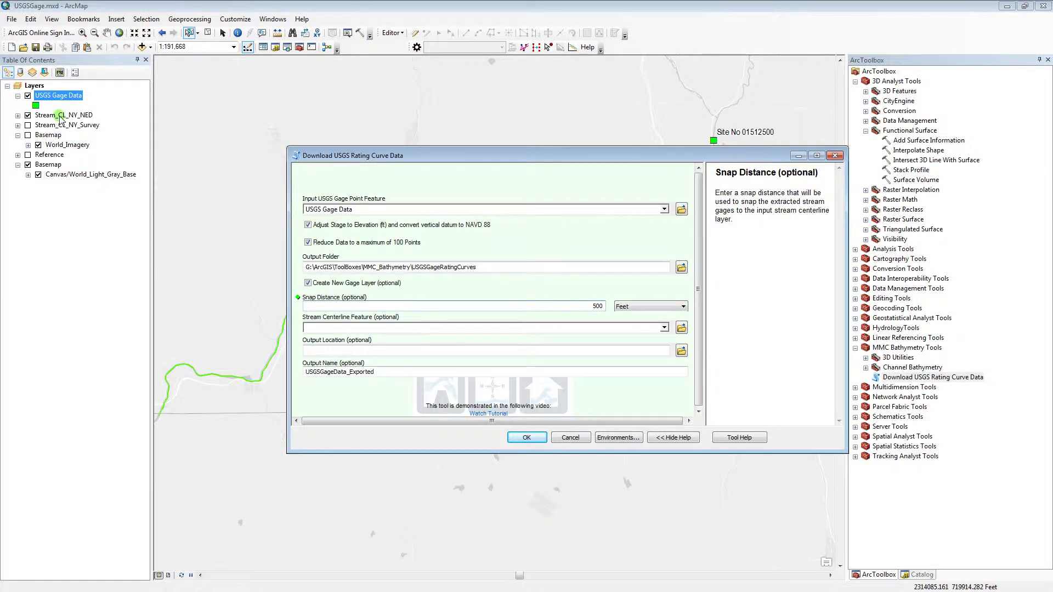
left_click(443, 333)
left_click(519, 335)
Use Stream_CL_NY_NED as the centerline, save new gages to Default.gdb, and run the tool
left_click_drag(61, 115, 429, 327)
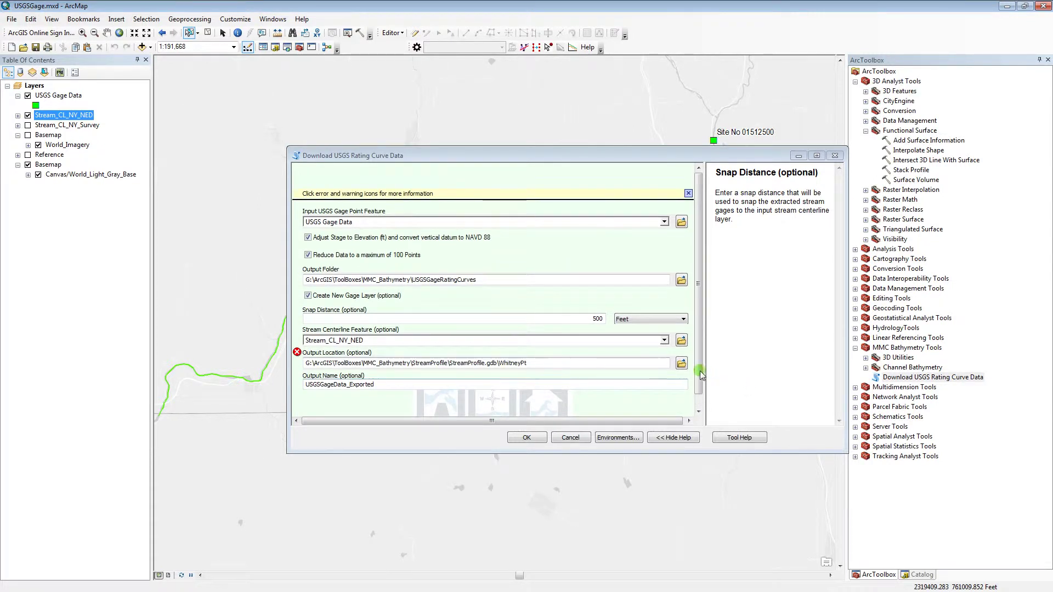
left_click_drag(698, 371, 699, 385)
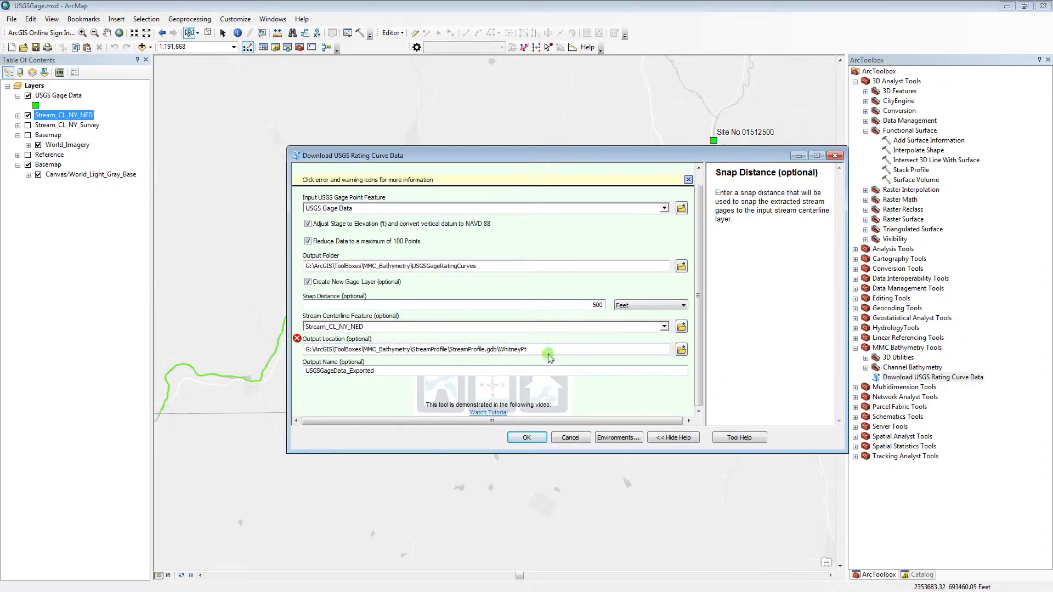
left_click(680, 349)
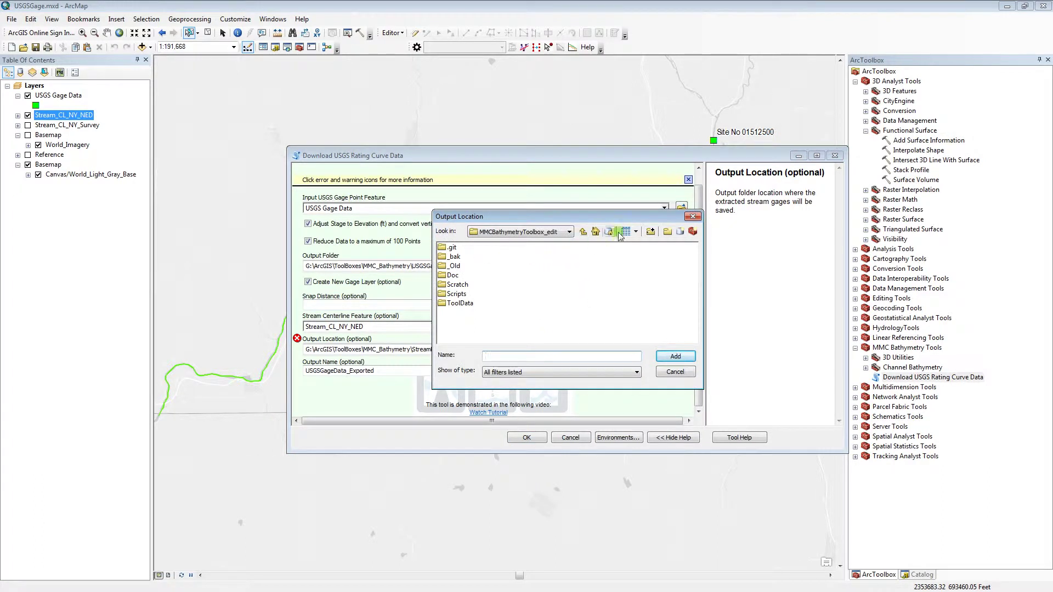
left_click(594, 231)
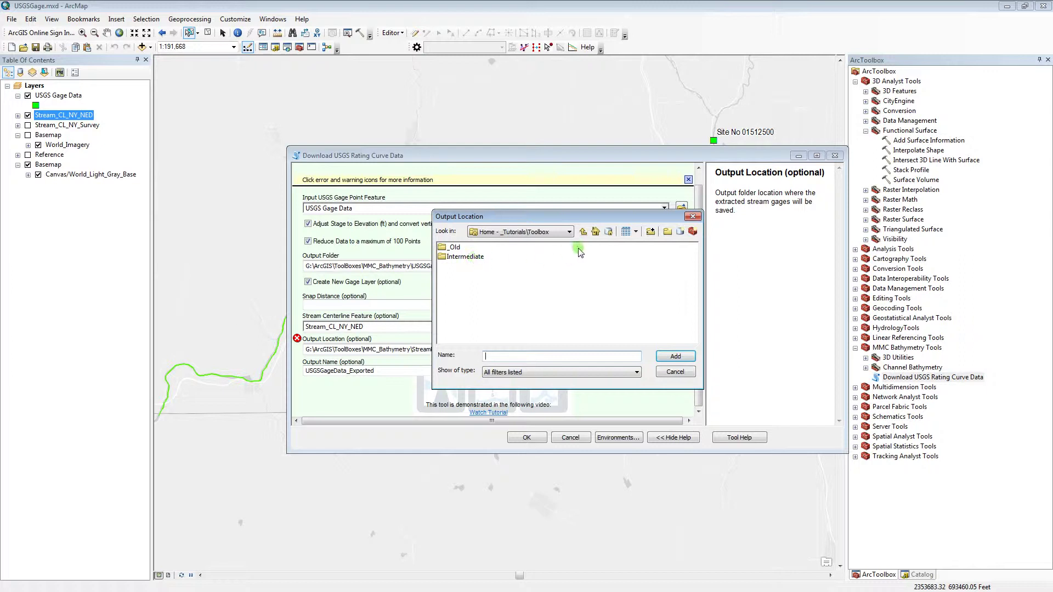
left_click(608, 231)
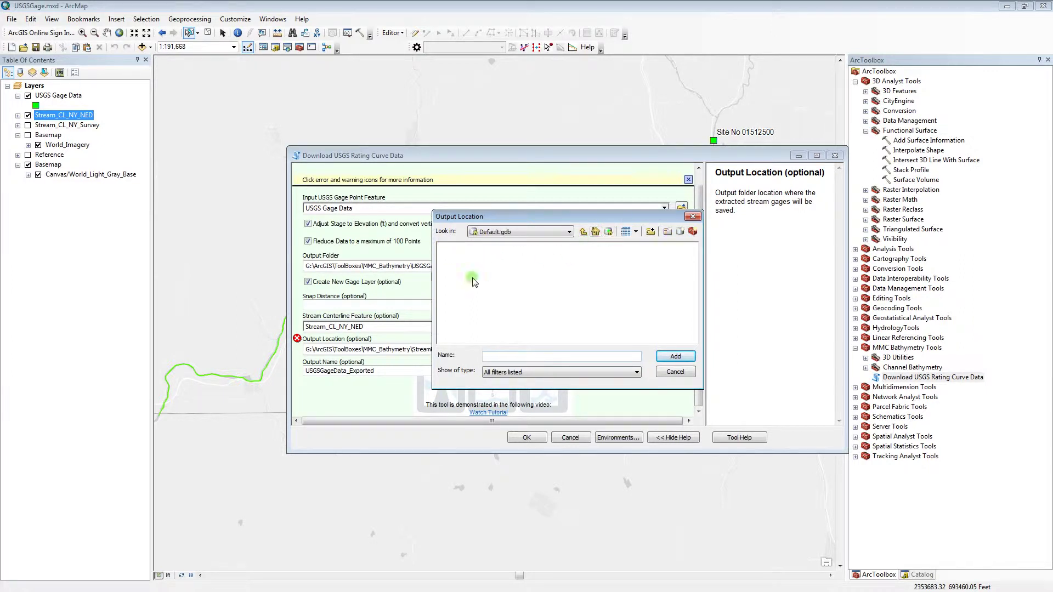
left_click(582, 231)
left_click(458, 303)
left_click(675, 357)
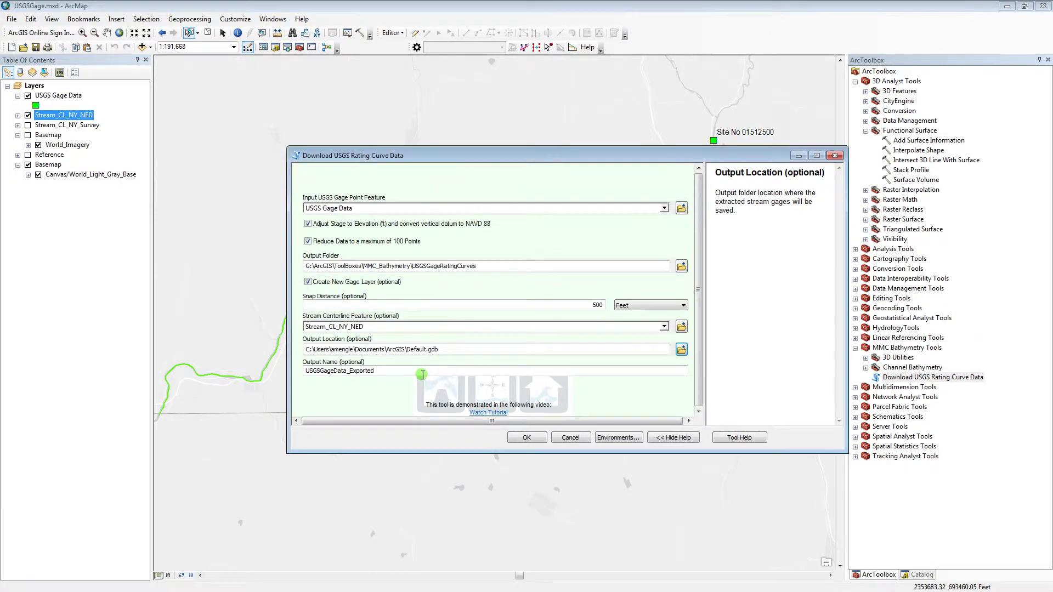
left_click(525, 437)
left_click(525, 438)
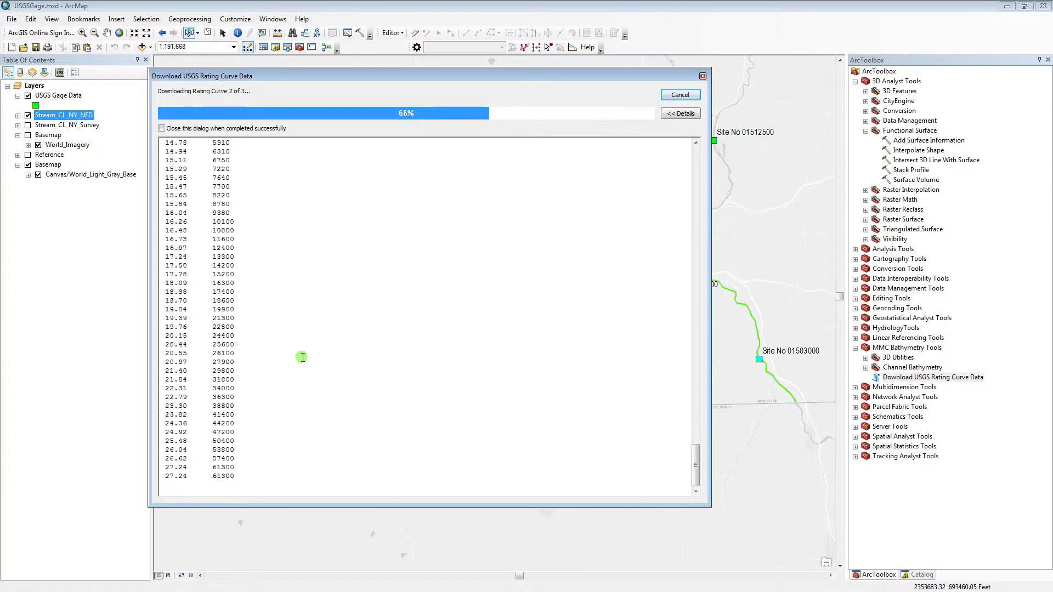
Wait for the tool to complete, producing USGSRatingCurves.txt and the Gage Data Exported layer
left_click(304, 326)
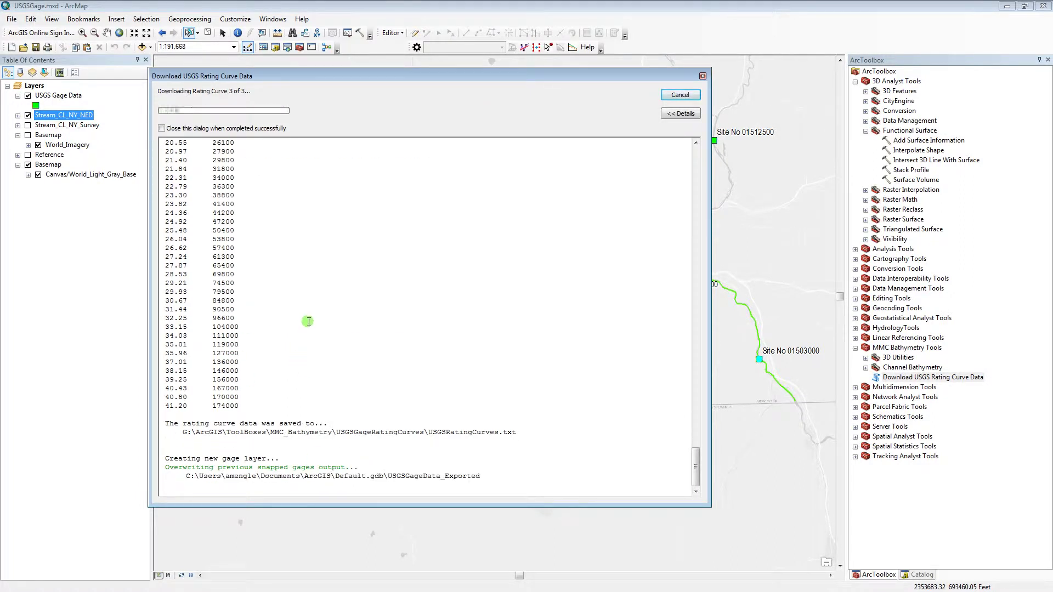
left_click(304, 326)
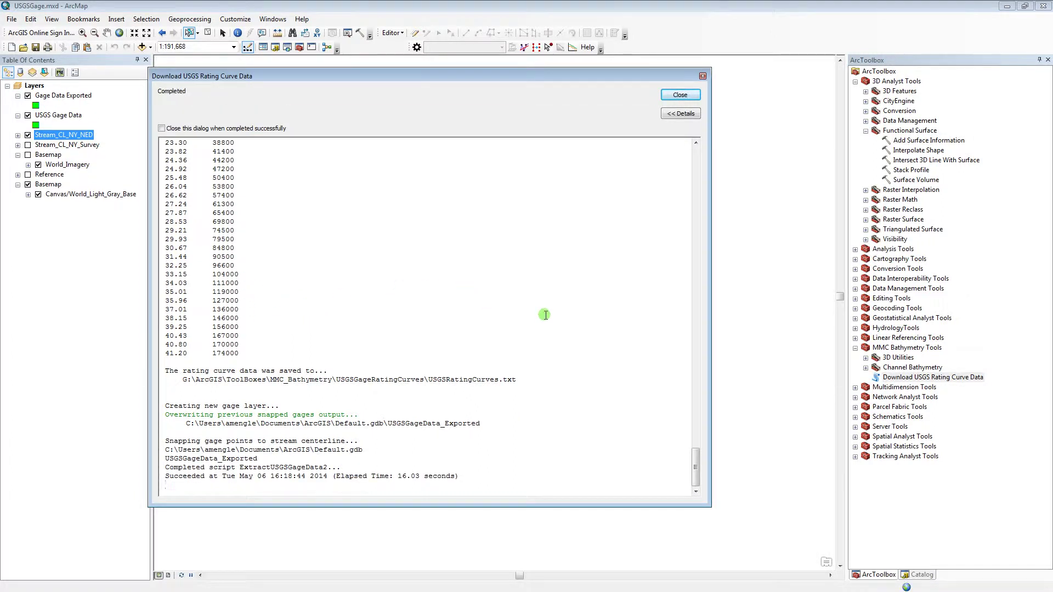
Scroll the tool log and highlight the Stage (ft) Discharge (cfs) line
left_click_drag(696, 467, 695, 469)
left_click_drag(694, 400, 701, 165)
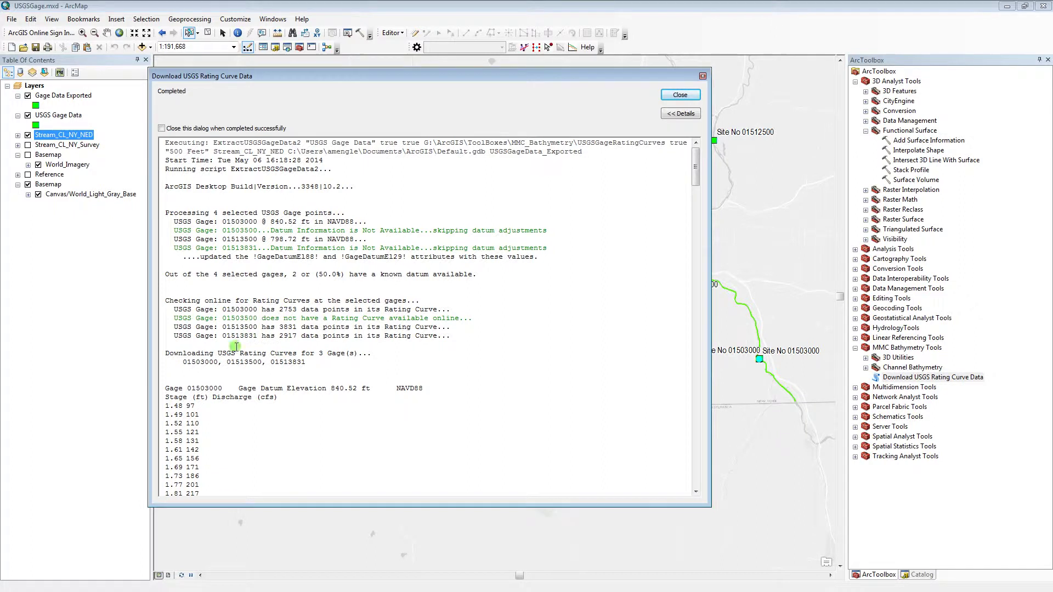
scroll(235, 347, "down", 2)
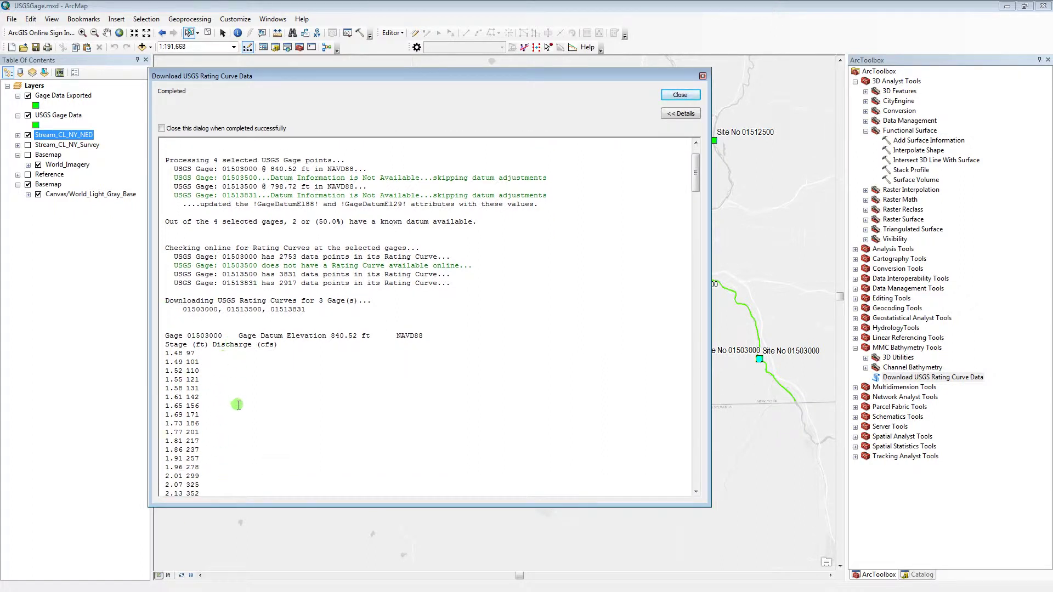
scroll(236, 395, "down", 2)
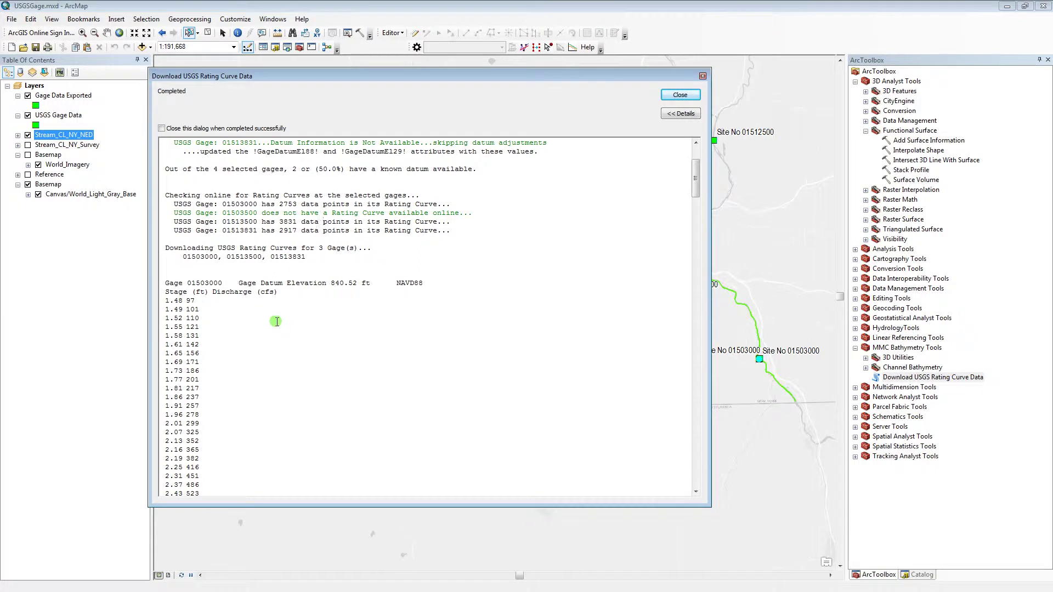
scroll(236, 307, "down", 1)
scroll(170, 269, "down", 2)
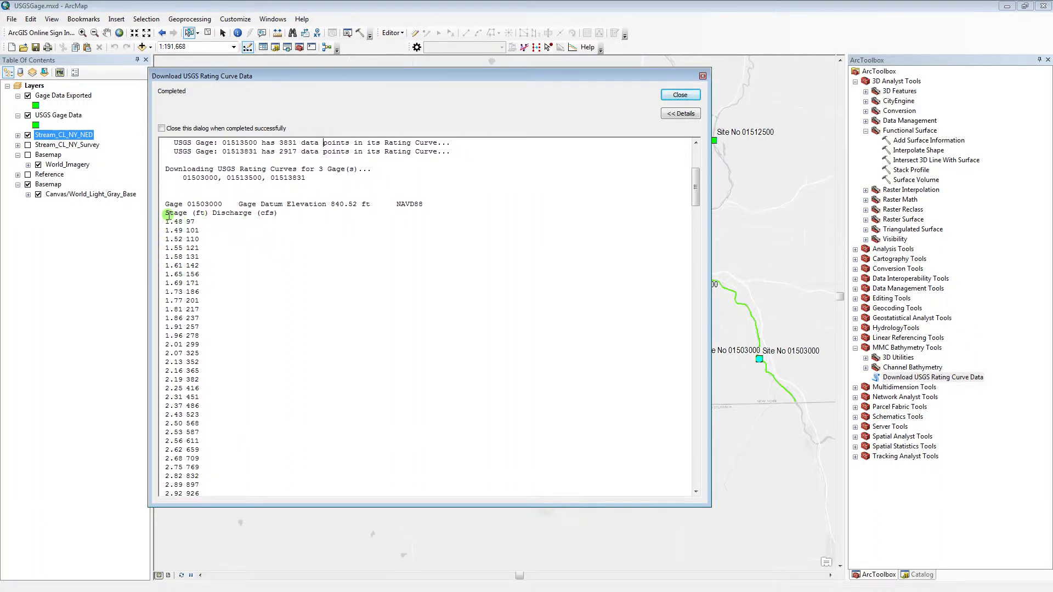
left_click_drag(166, 213, 281, 214)
left_click(168, 219)
triple_click(168, 214)
left_click(169, 218)
Scroll further in the log and highlight the gage-snapping step
scroll(247, 293, "down", 10)
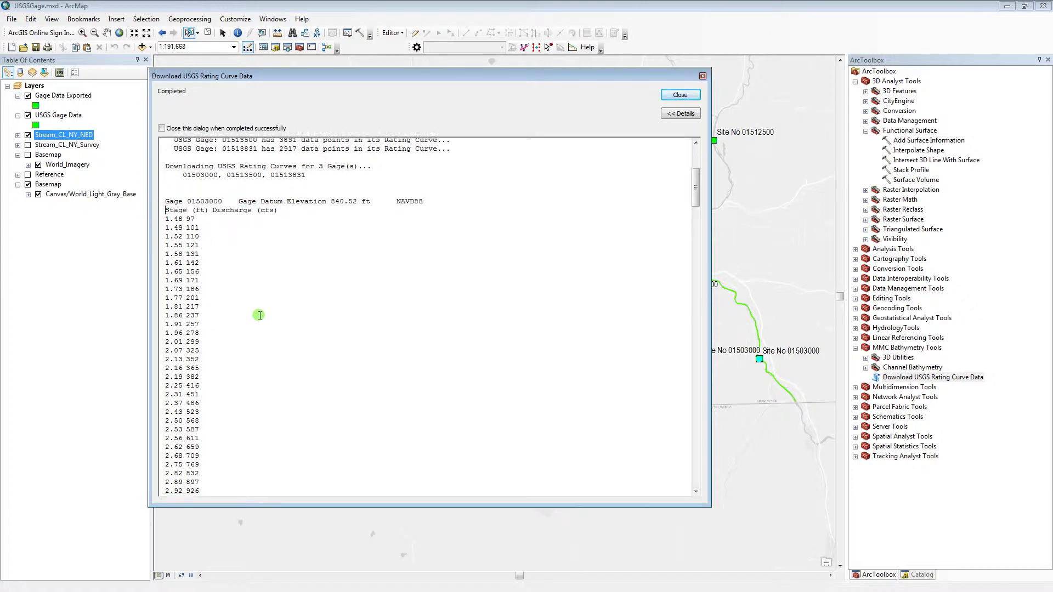
scroll(264, 314, "down", 20)
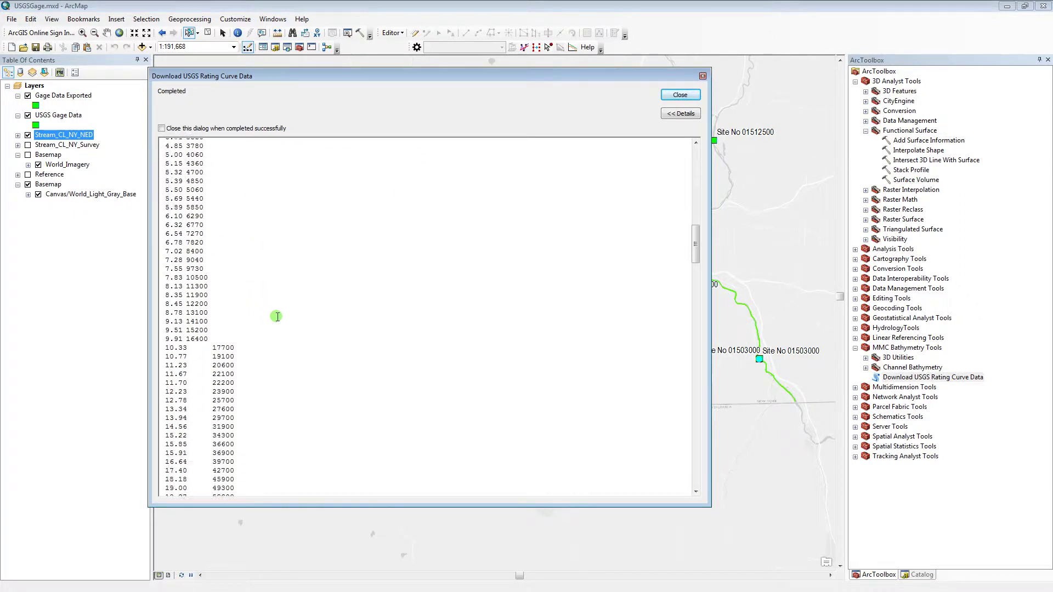
left_click_drag(696, 308, 698, 481)
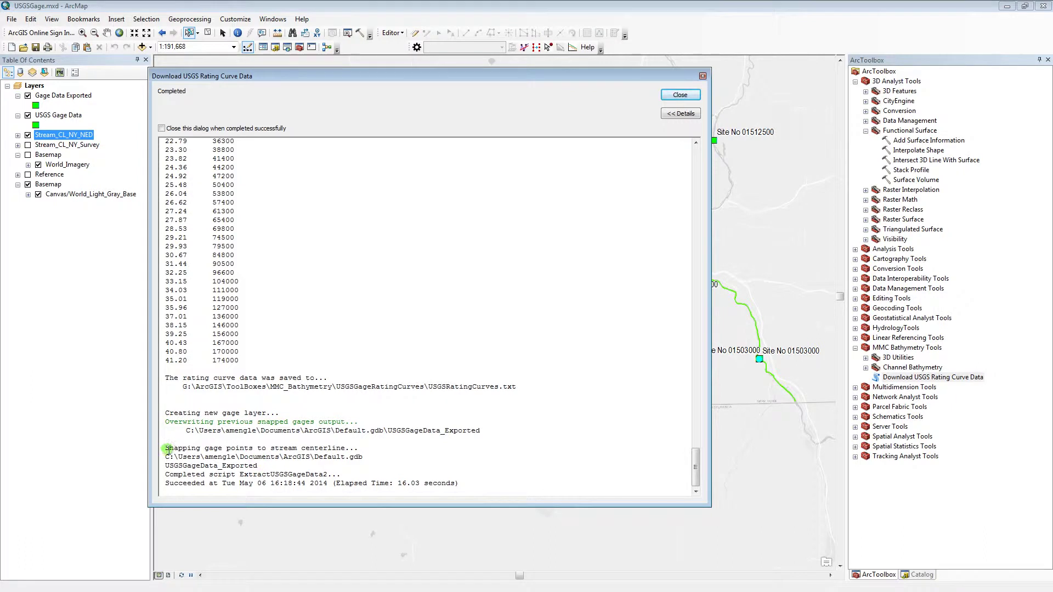
left_click_drag(169, 448, 235, 449)
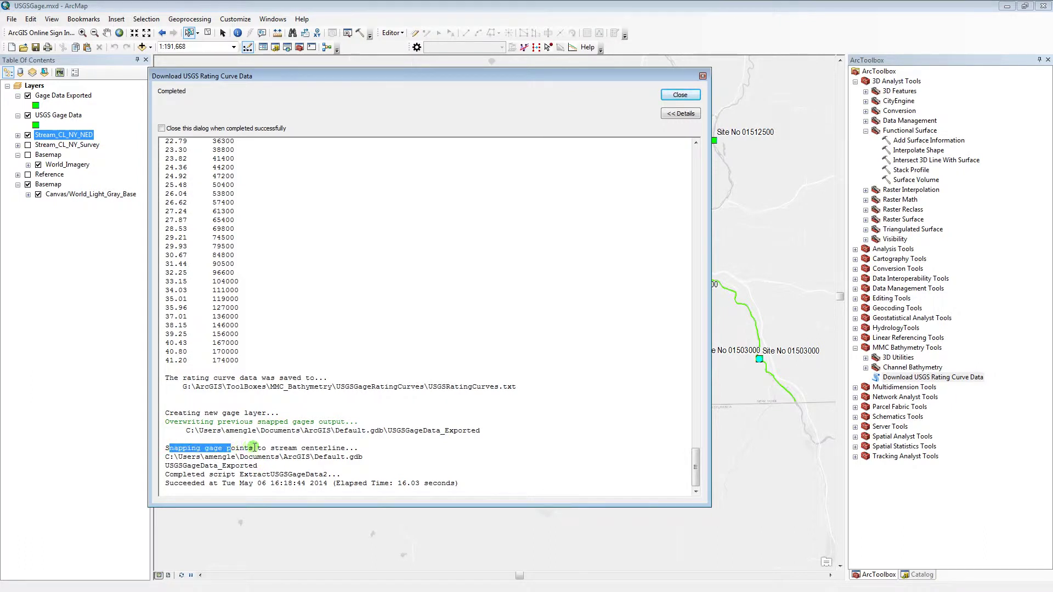
left_click(209, 448)
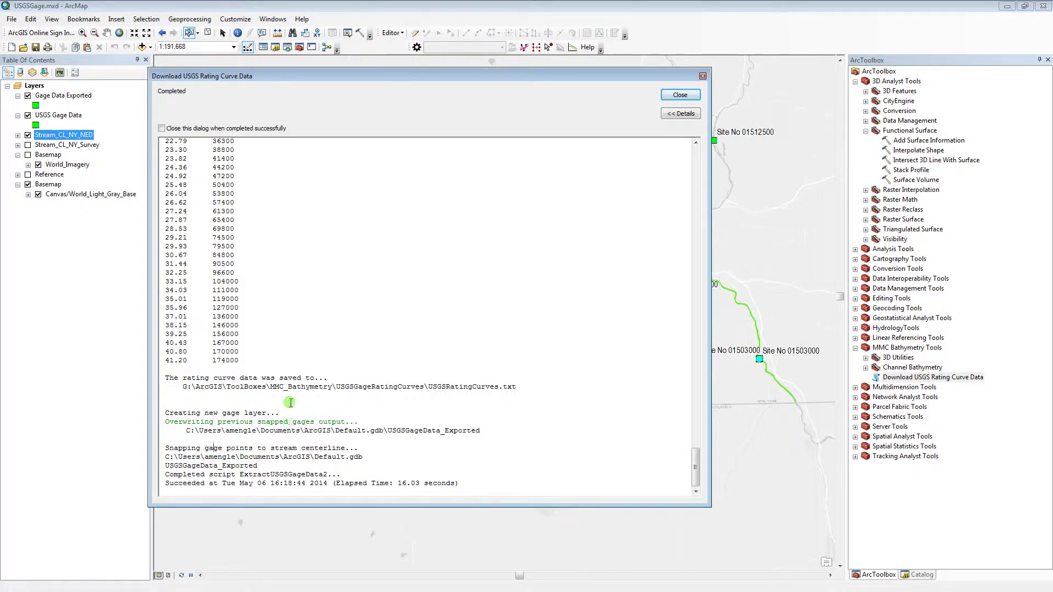
Close the progress dialog, select Gage Data Exported, and turn off USGS Gage Data
left_click(680, 95)
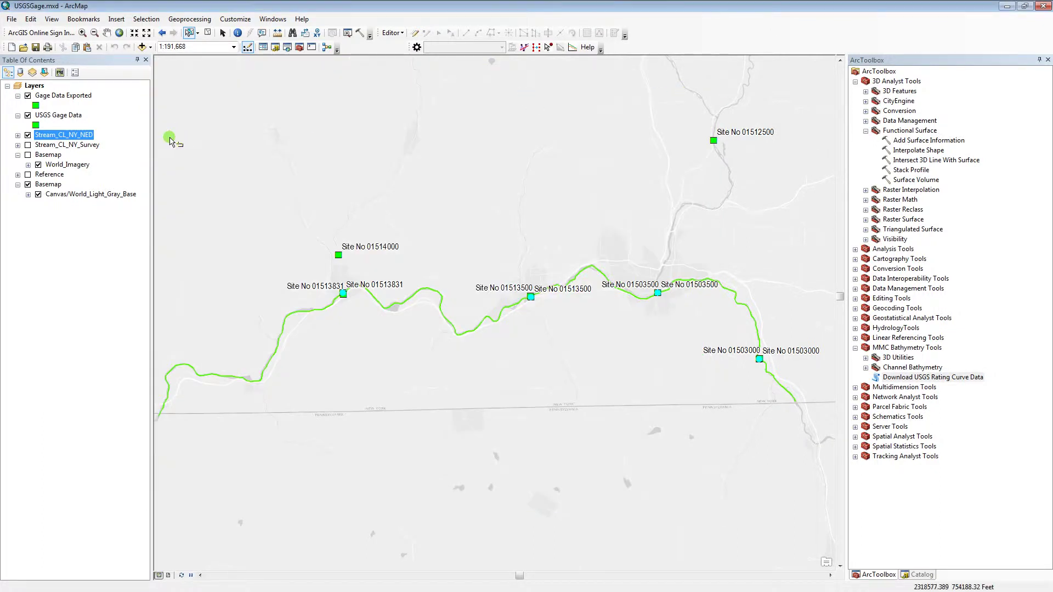
left_click(86, 97)
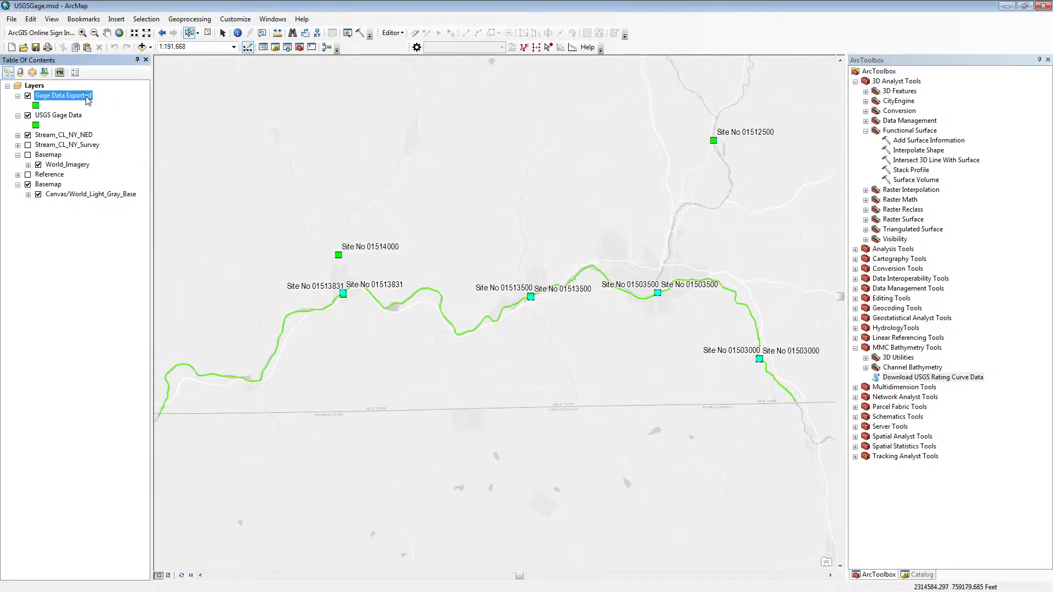
left_click(27, 115)
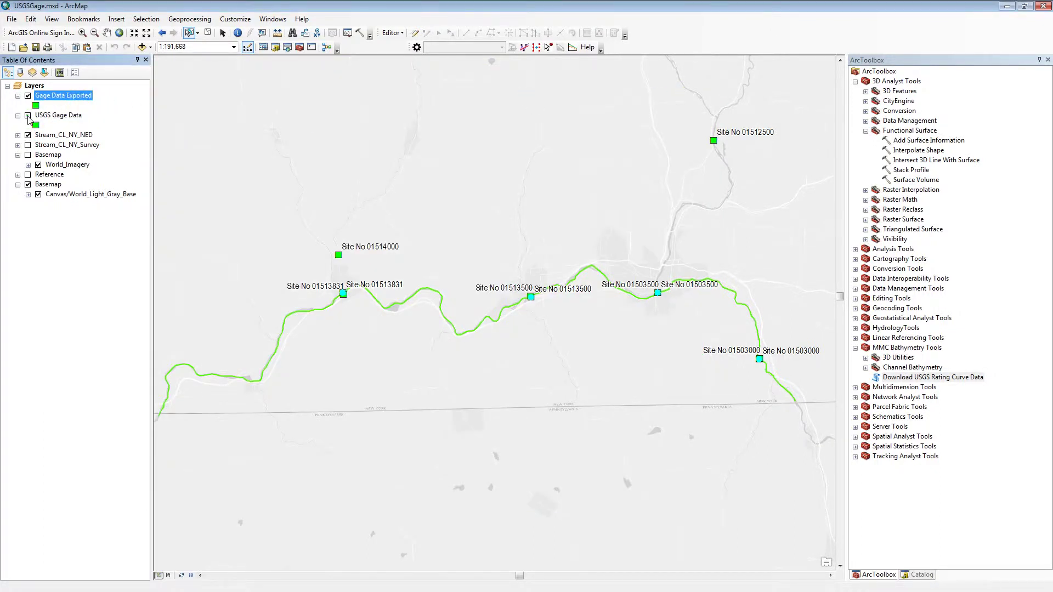
Open Gage Data Exported's table, widen Z_Value and ProfileM, then open USGSRatingCurves.txt in Notepad
right_click(83, 97)
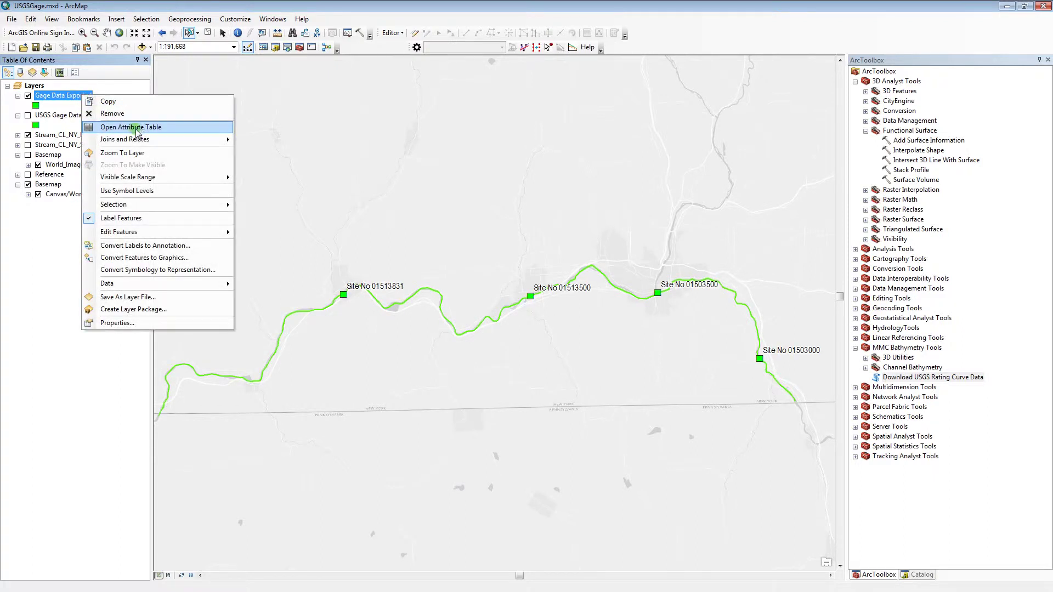
left_click(115, 128)
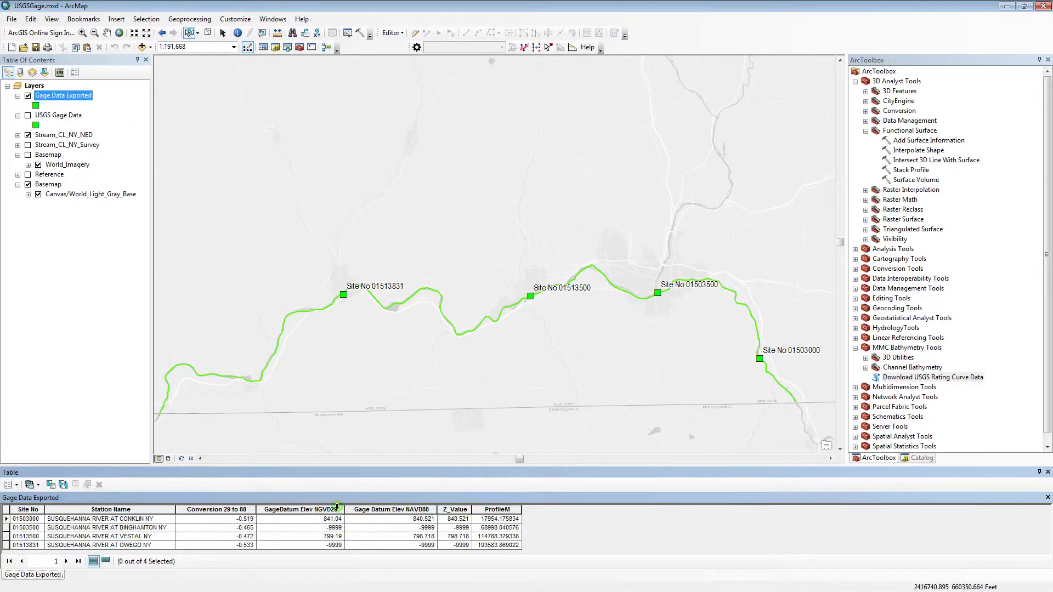
left_click(317, 511)
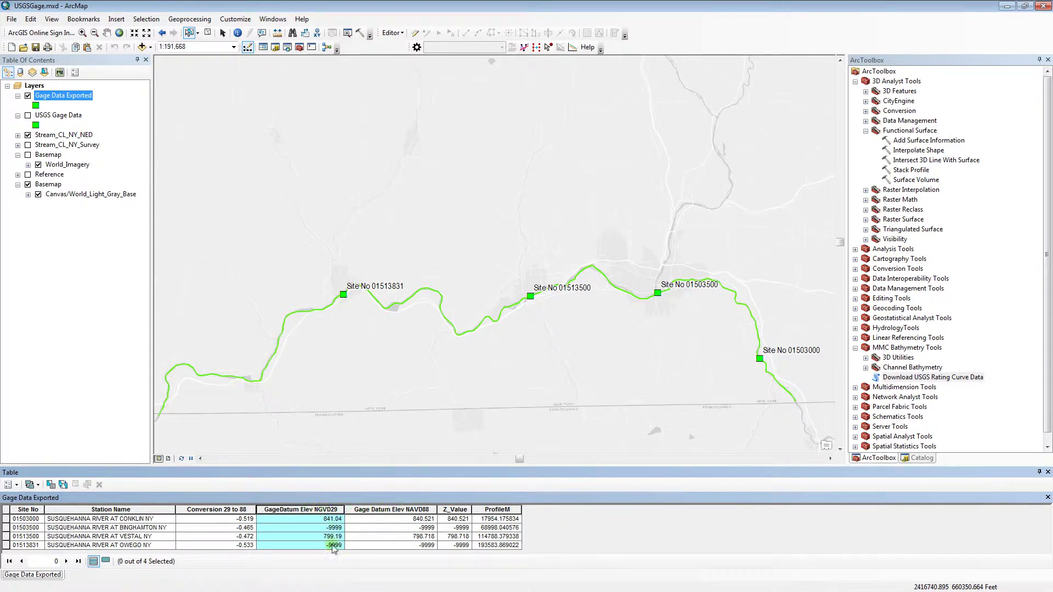
left_click_drag(436, 510, 481, 511)
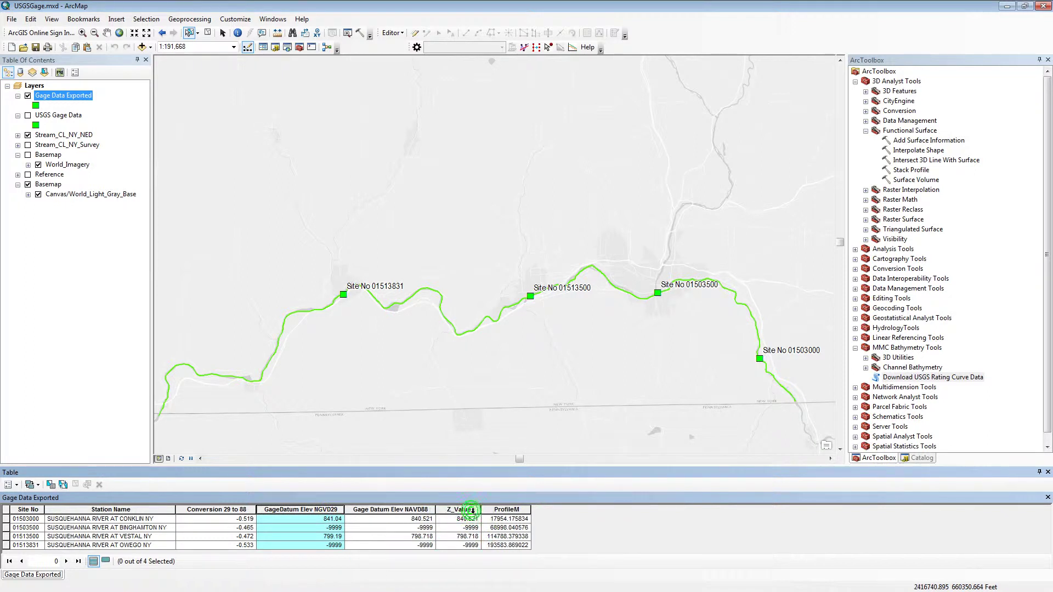
left_click(475, 511)
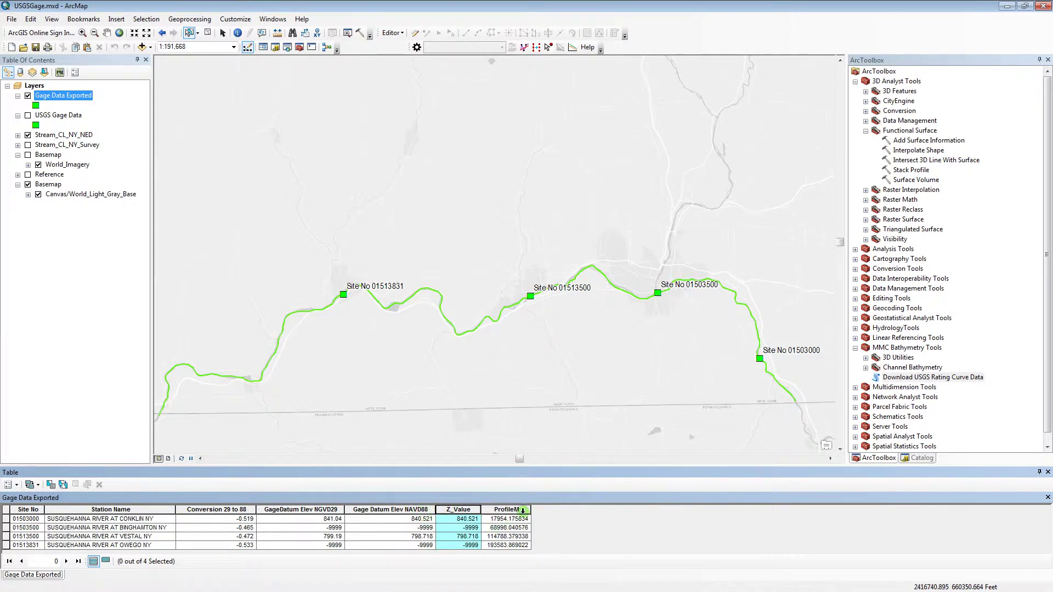
left_click(523, 509)
left_click_drag(531, 509, 543, 509)
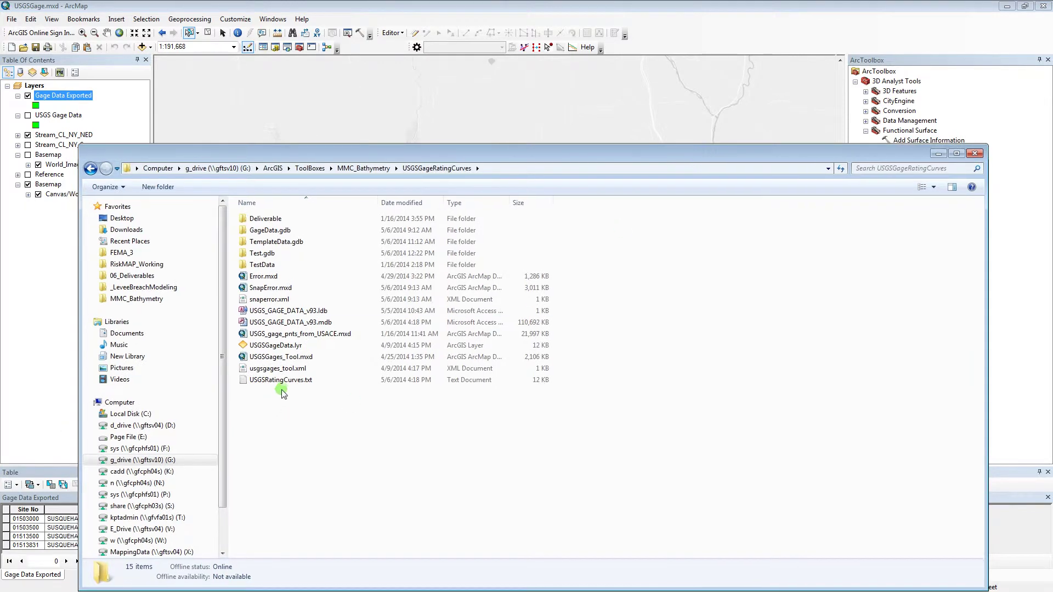
left_click(287, 387)
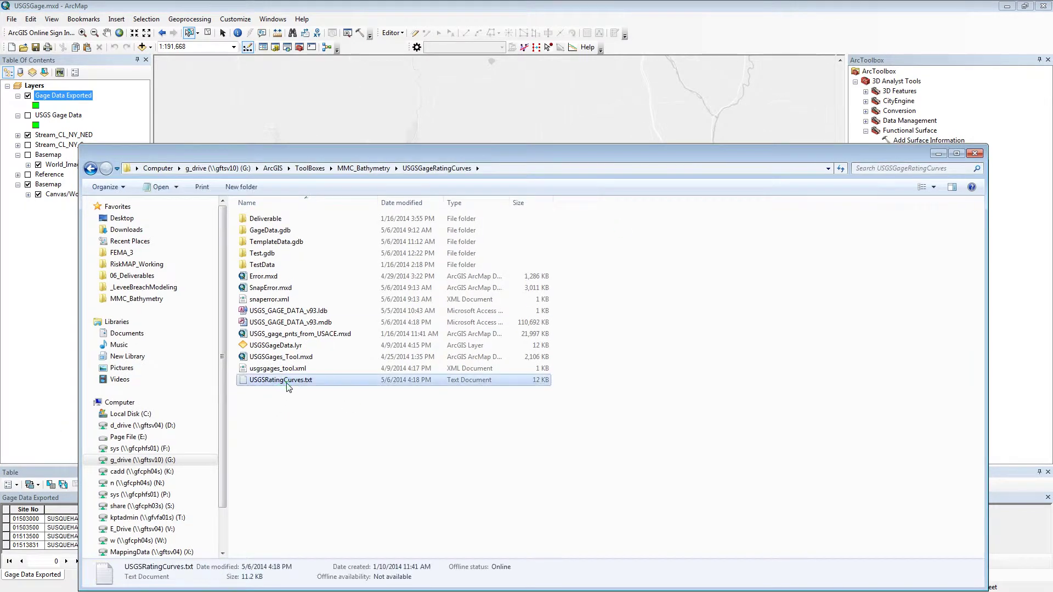
double_click(287, 382)
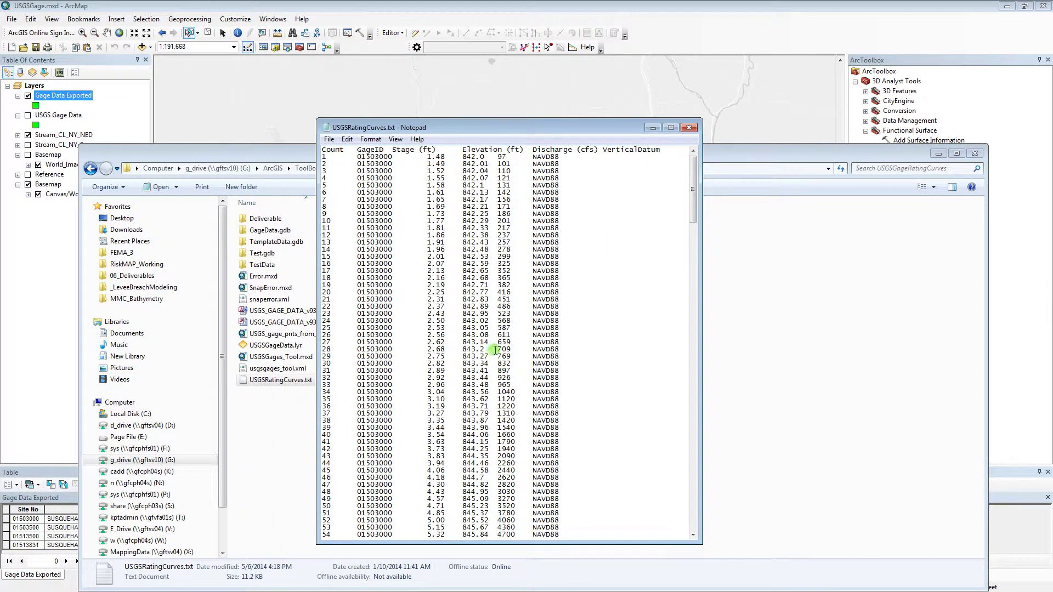
scroll(481, 336, "down", 17)
scroll(459, 366, "down", 7)
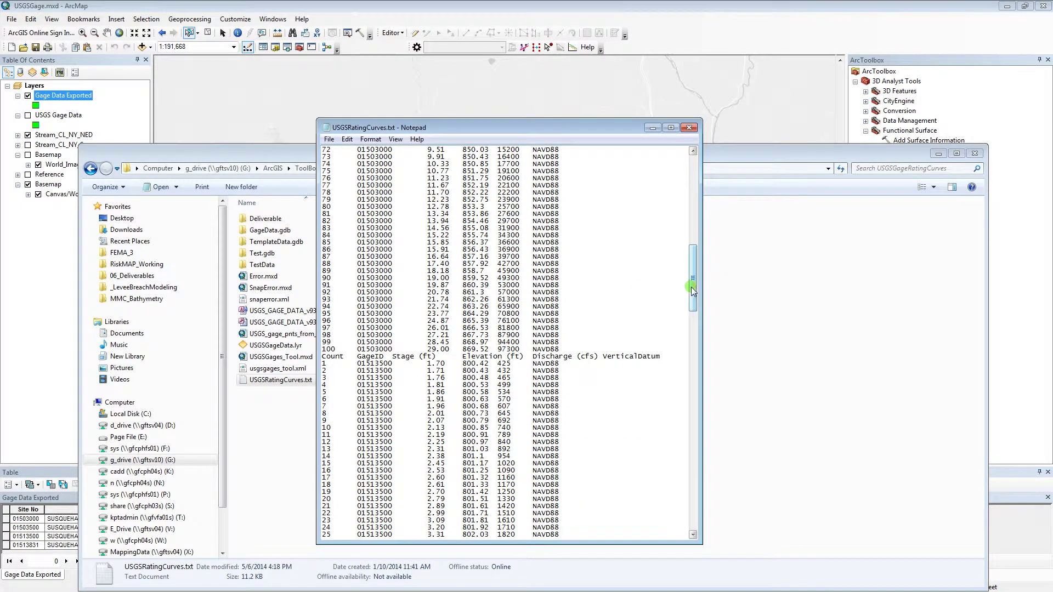
left_click_drag(693, 289, 693, 306)
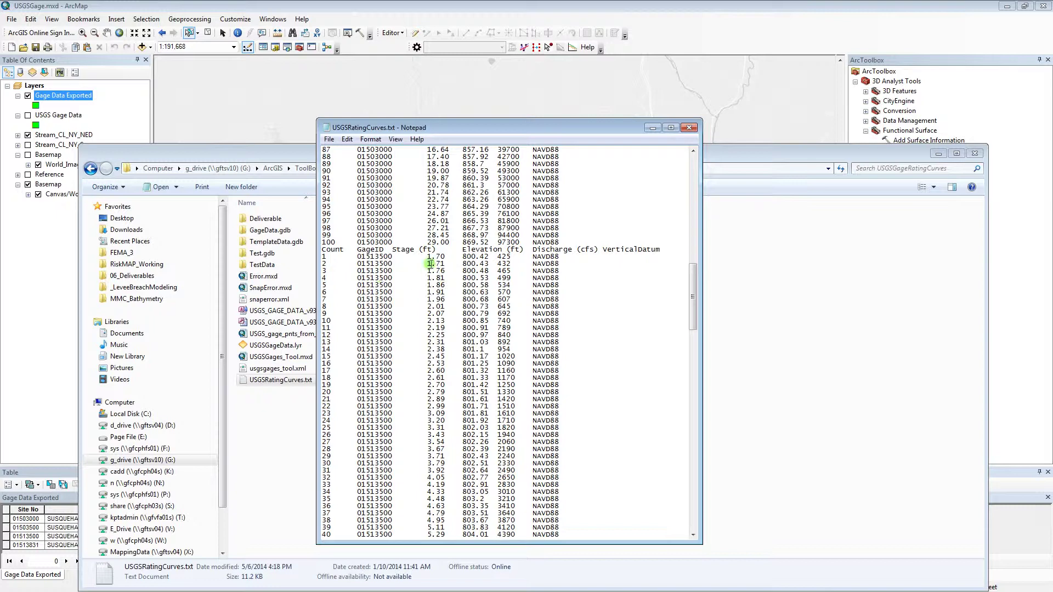
left_click_drag(431, 264, 432, 270)
left_click(471, 260)
left_click_drag(504, 257, 550, 264)
left_click(550, 264)
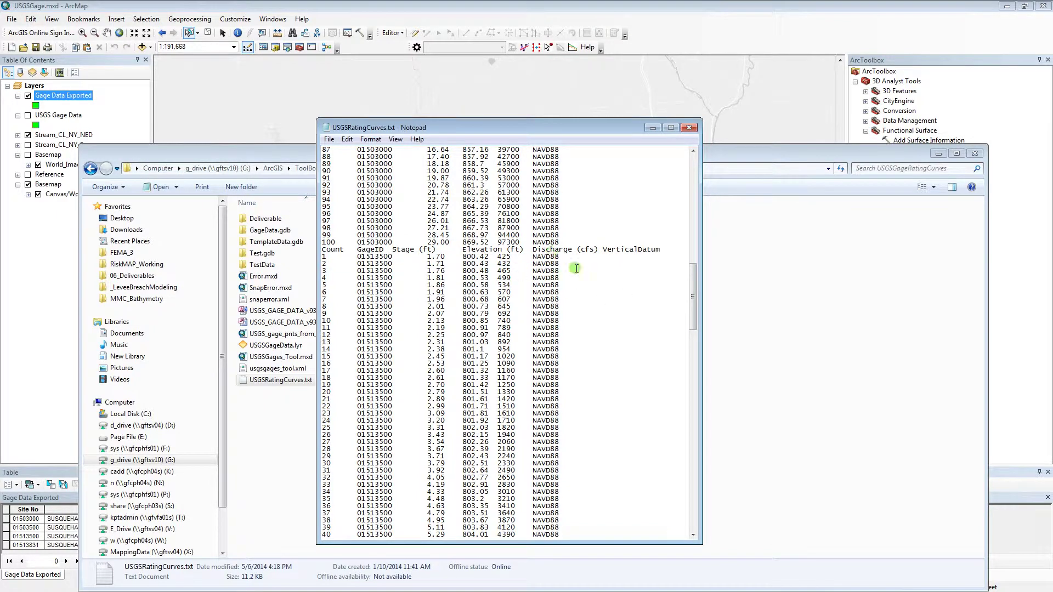